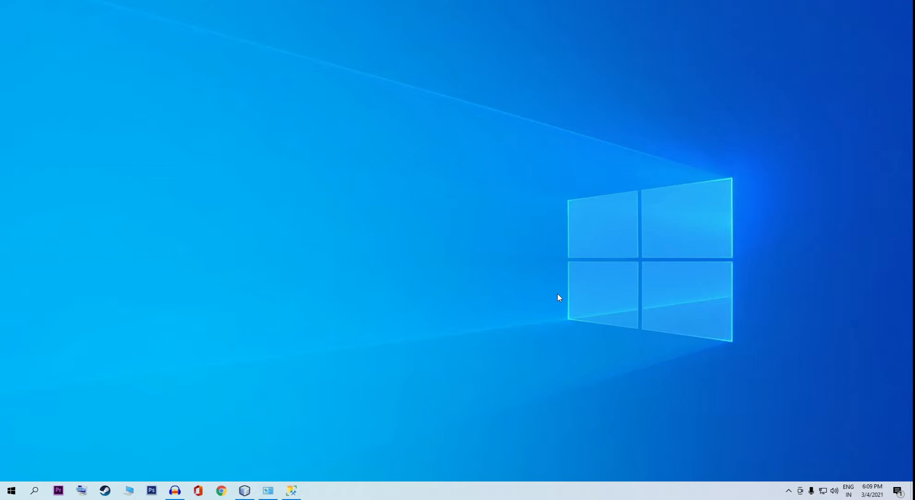
# - Open the Windows privacy settings and turn off all four General options: advertising ID, language list access, app launch tracking and suggested content
pyautogui.press('super')
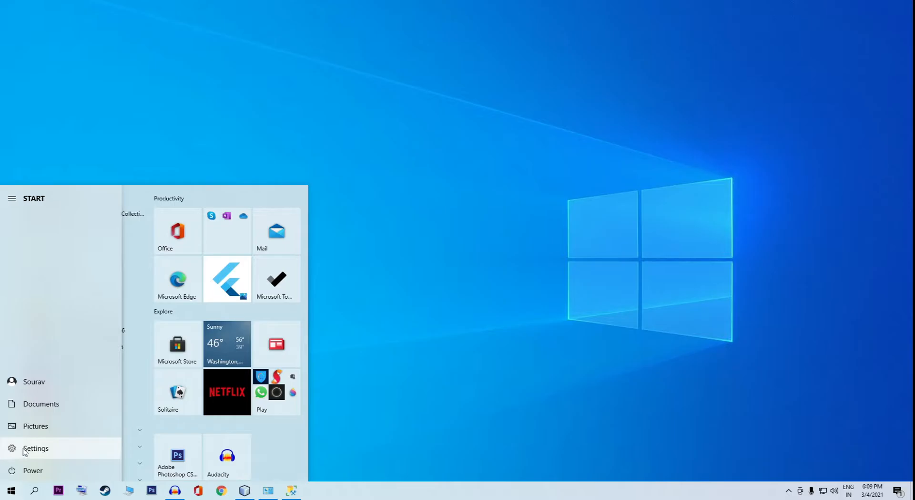
pyautogui.click(27, 451)
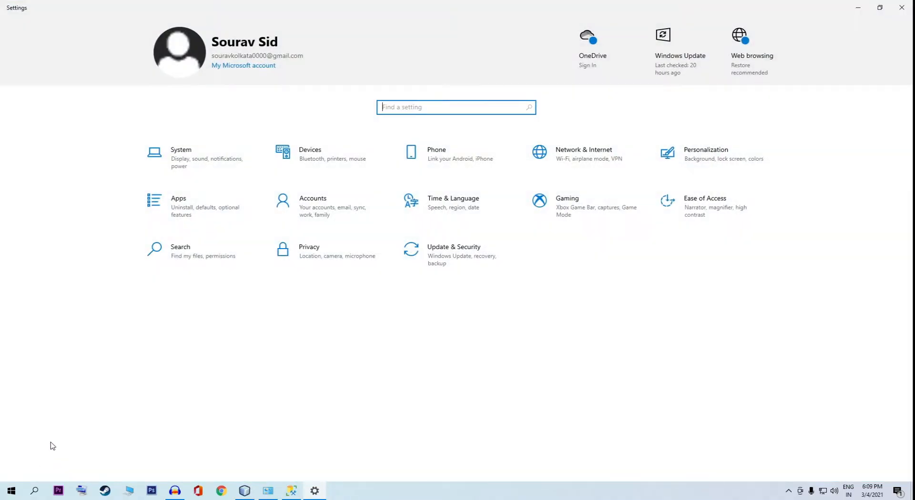
pyautogui.click(320, 262)
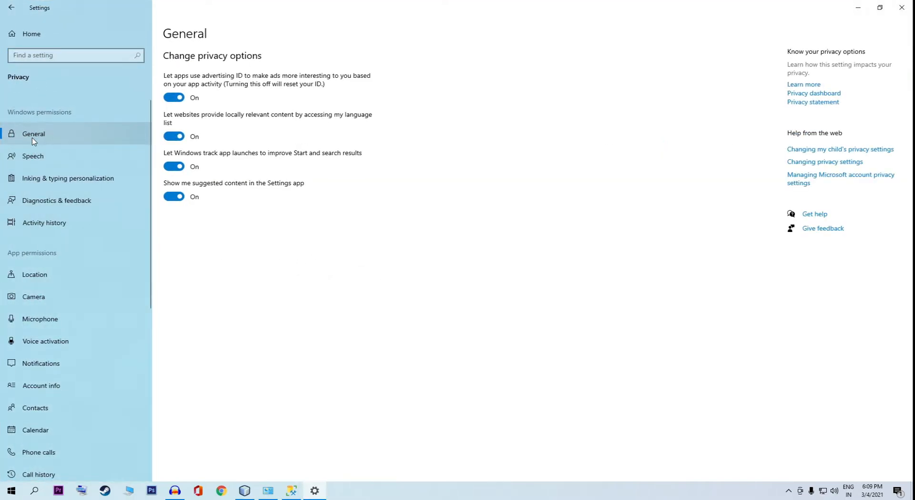
pyautogui.click(180, 99)
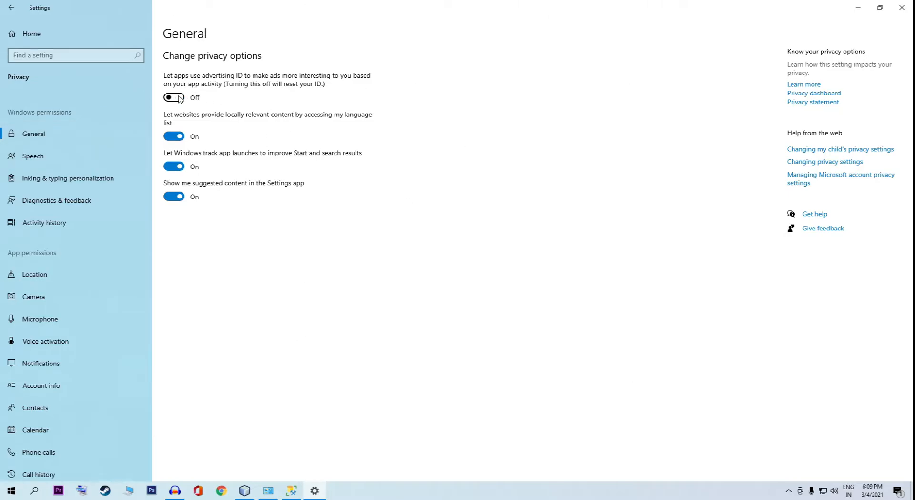
pyautogui.click(178, 137)
pyautogui.click(177, 167)
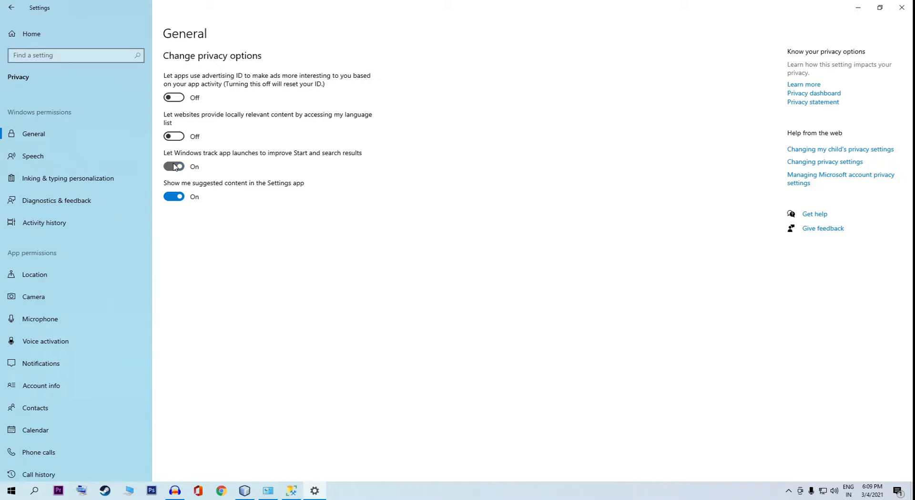
pyautogui.click(175, 196)
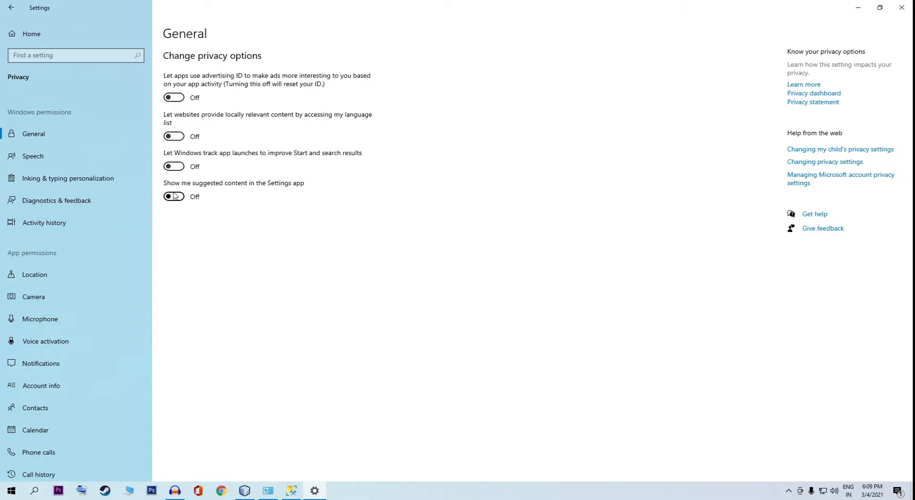
# - Turn off online speech recognition and the inking and typing personalization dictionary
pyautogui.click(64, 157)
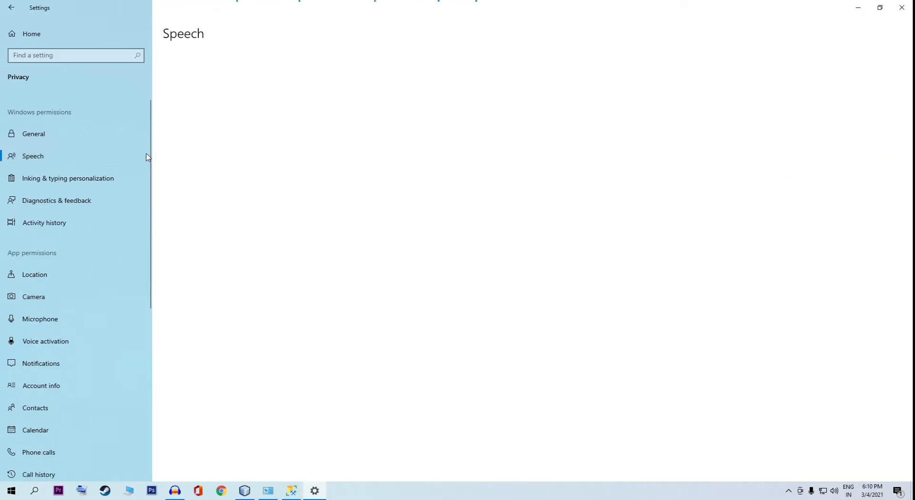
pyautogui.click(174, 135)
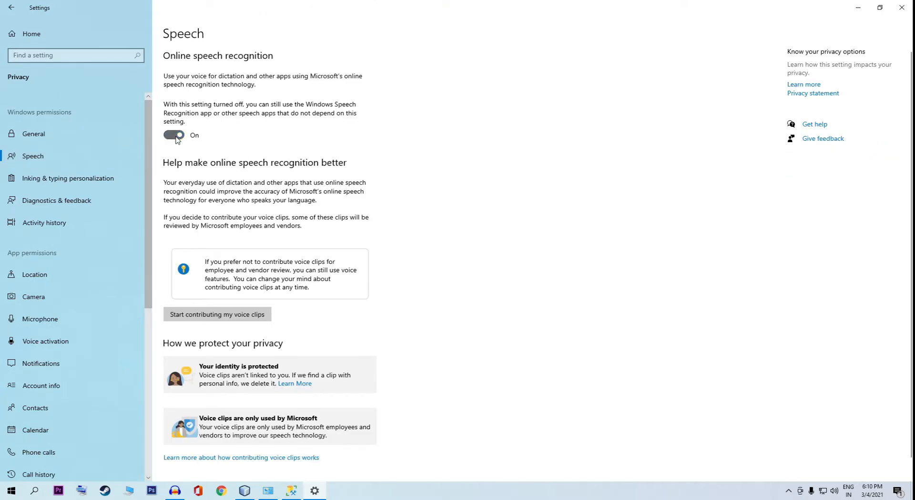
pyautogui.click(64, 179)
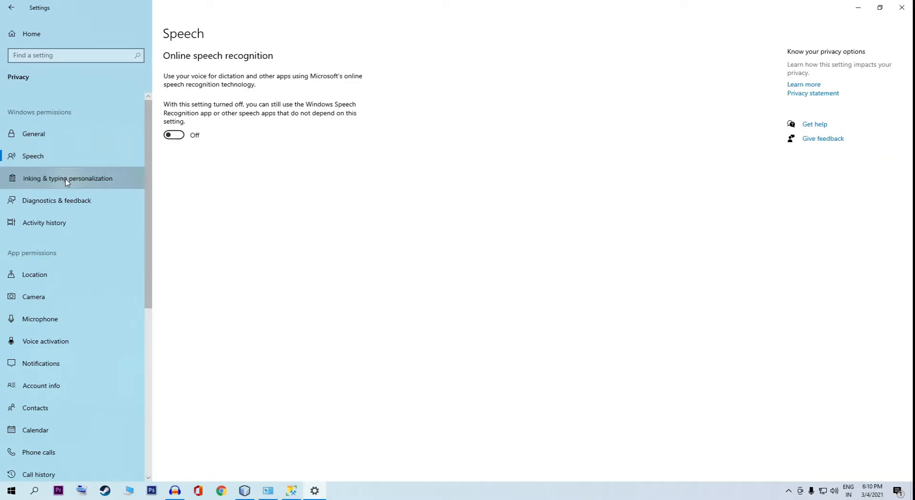
pyautogui.click(172, 135)
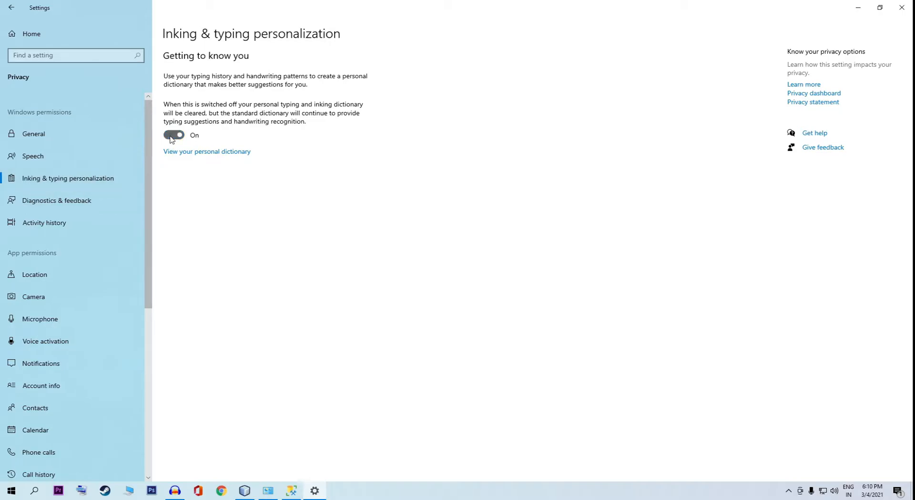
# - Turn off Improve inking and typing and Tailored experiences in the Diagnostics & feedback settings
pyautogui.click(74, 205)
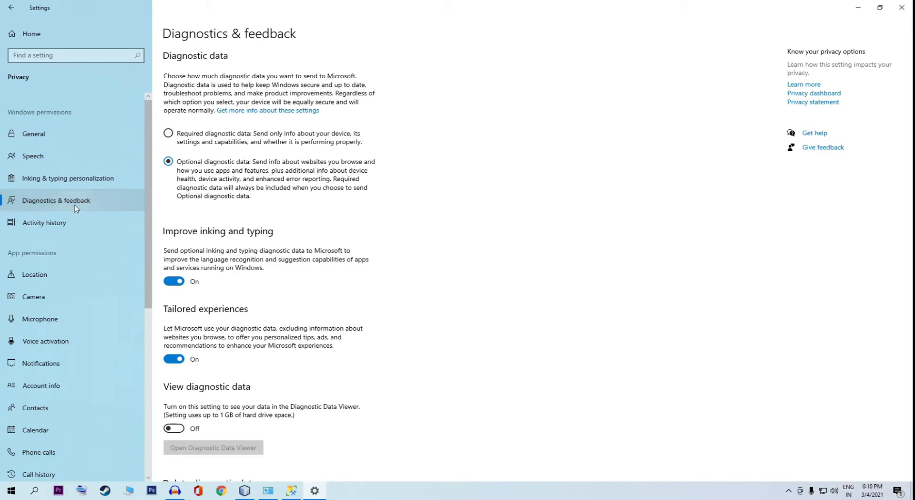
pyautogui.scroll(-3, 246, 195)
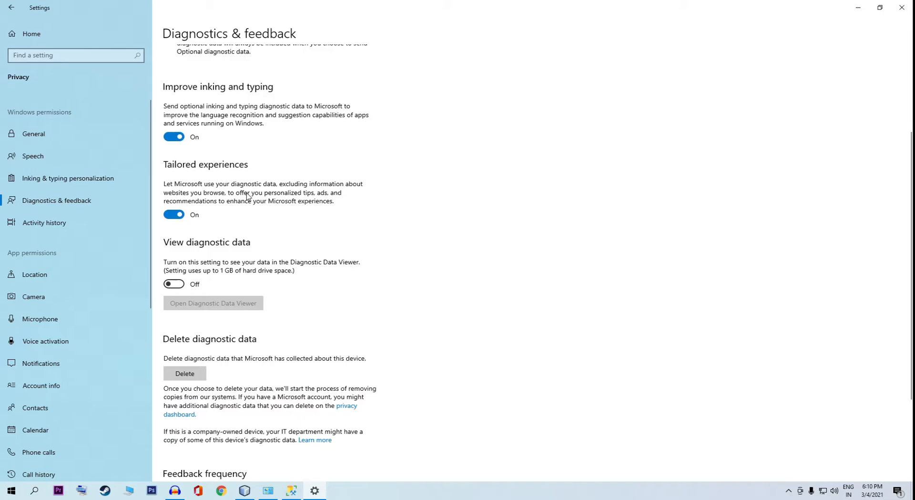
pyautogui.click(171, 138)
pyautogui.click(174, 215)
# - Disable both storing activity history on this device and sending activity history to Microsoft
pyautogui.click(64, 222)
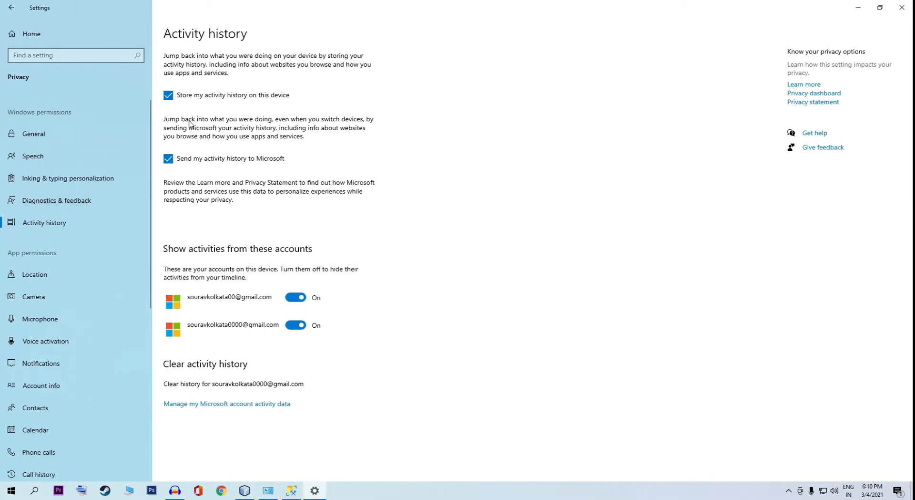
pyautogui.click(168, 96)
pyautogui.click(168, 158)
# - Turn off location access for this device in the app permissions
pyautogui.scroll(-3, 53, 164)
pyautogui.click(54, 162)
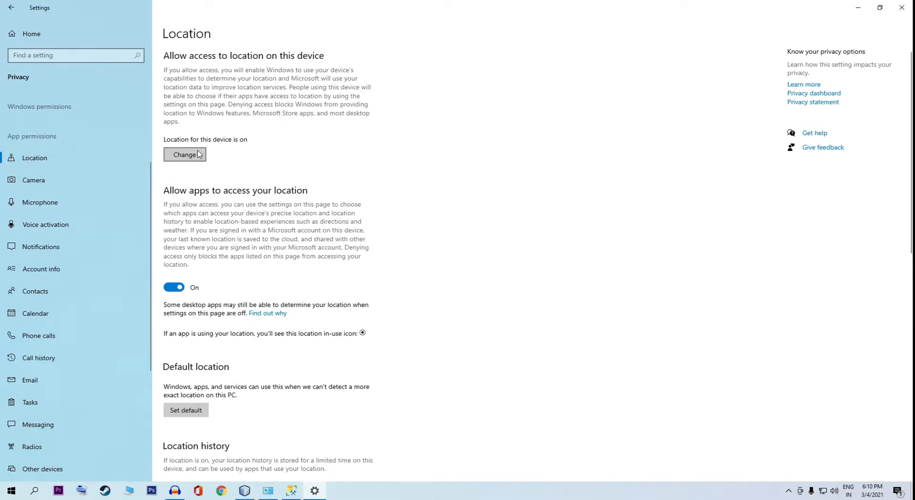
pyautogui.click(192, 155)
pyautogui.click(142, 125)
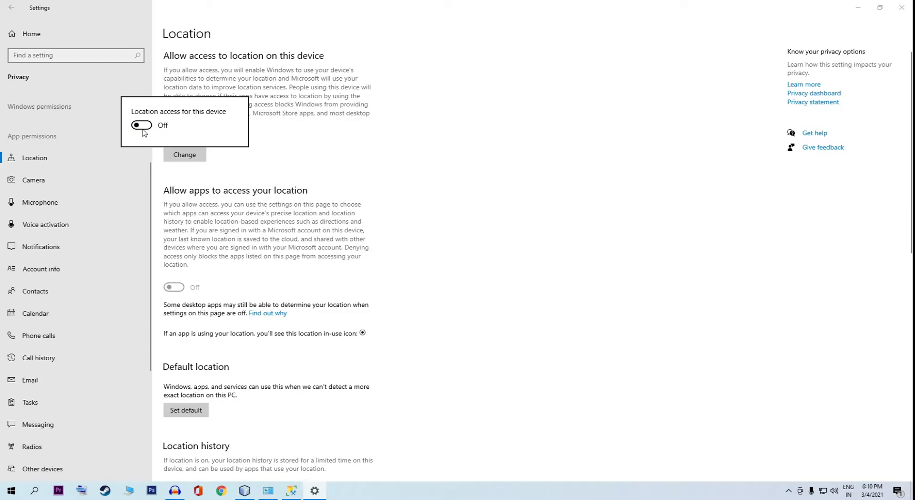
pyautogui.click(91, 178)
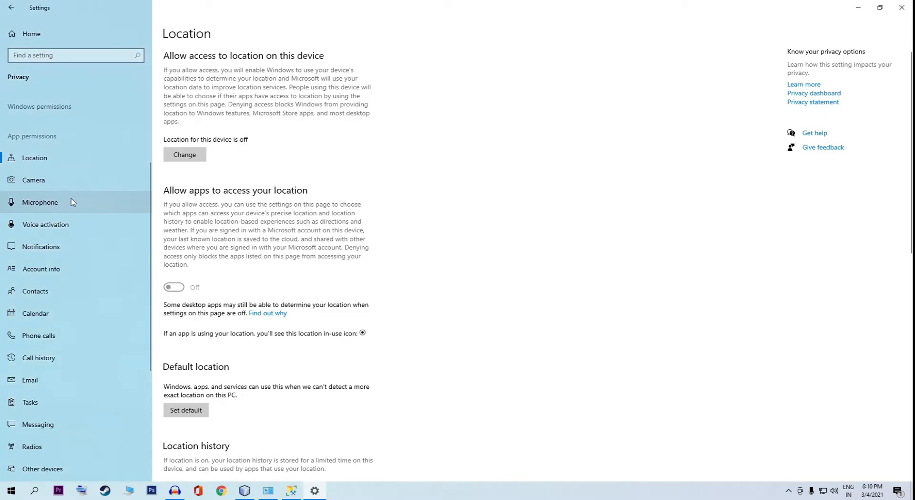
# - Check the device-wide microphone access setting in the app permissions
pyautogui.click(75, 203)
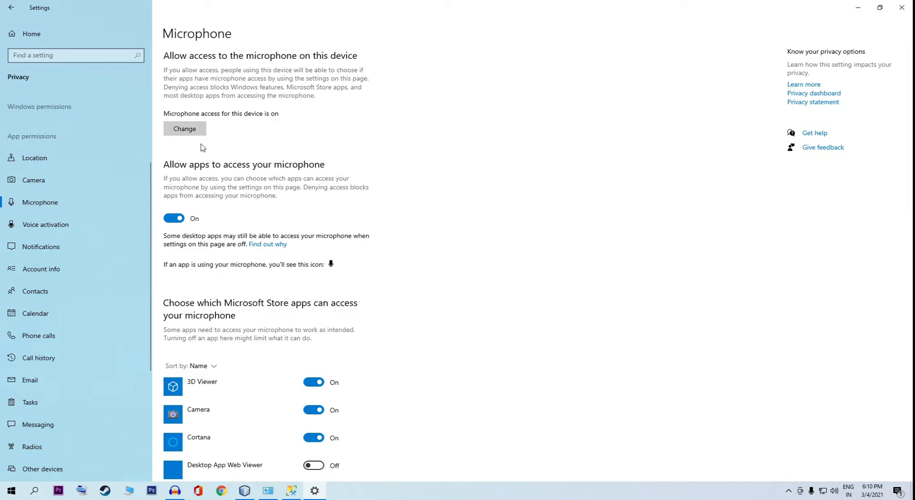
pyautogui.click(195, 129)
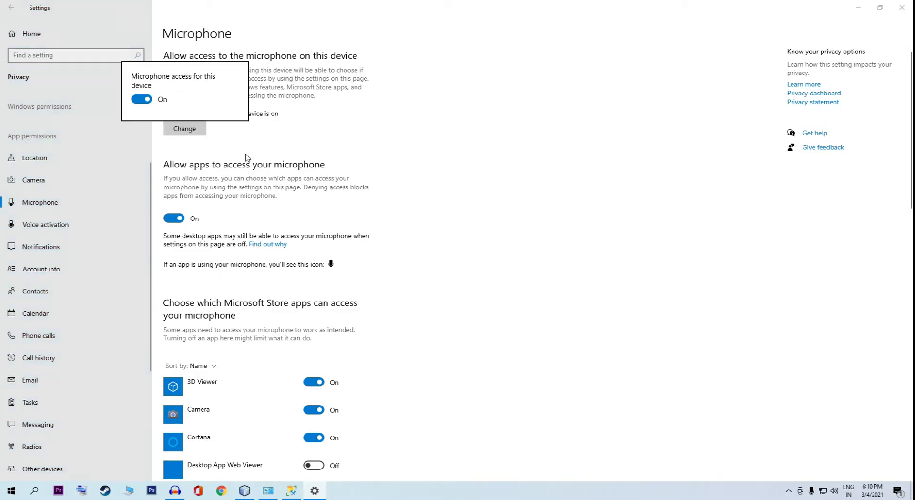
pyautogui.click(256, 145)
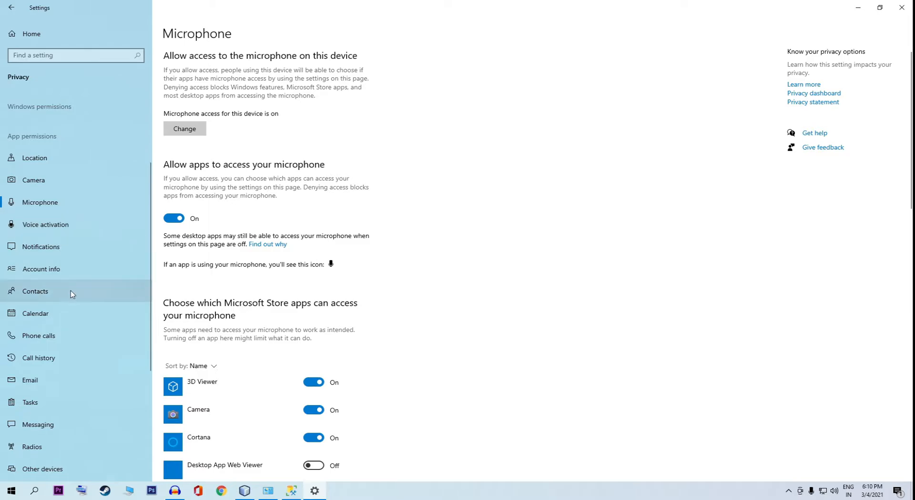
# - Turn off phone call access for this device in the Phone calls permissions
pyautogui.click(64, 314)
pyautogui.click(62, 333)
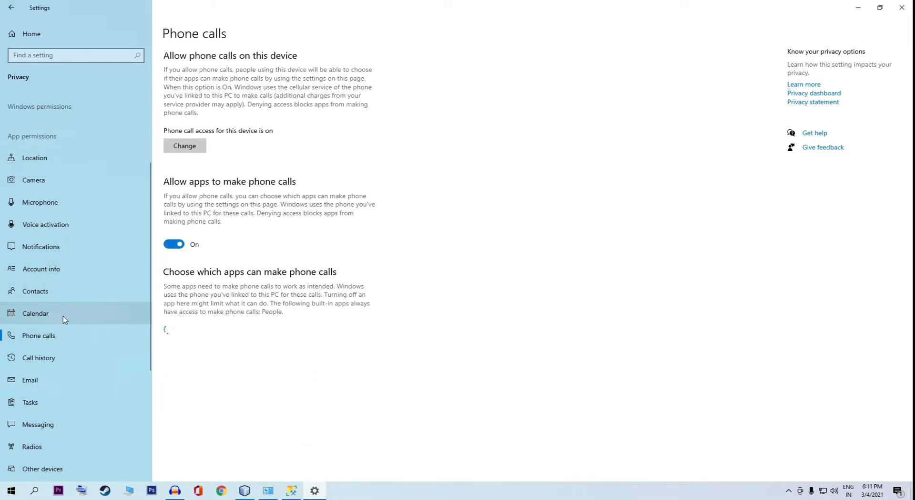
pyautogui.click(195, 148)
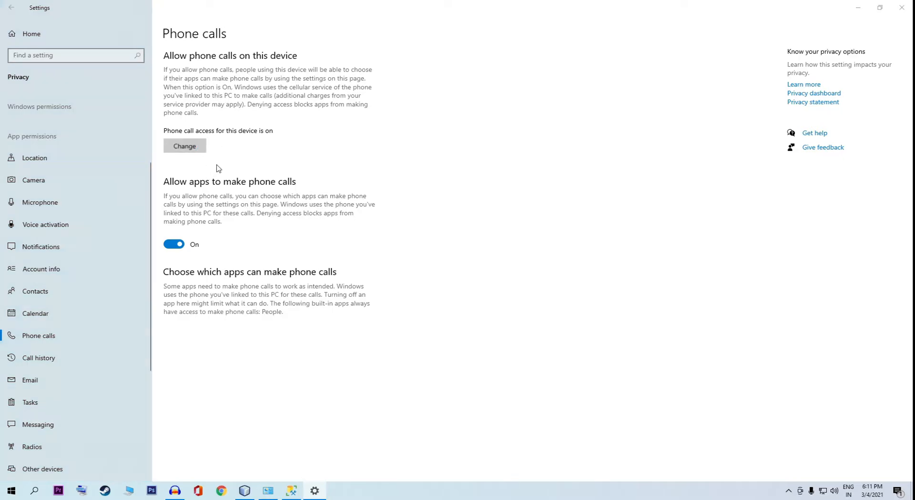
pyautogui.click(140, 118)
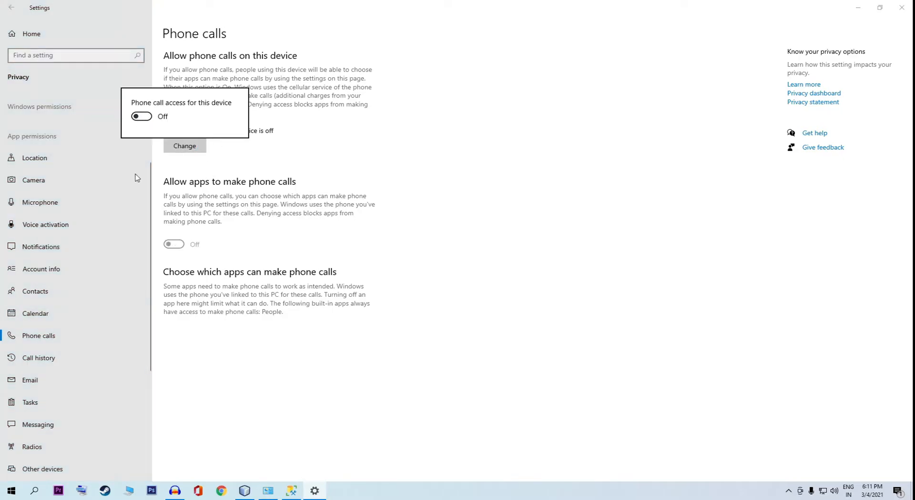
pyautogui.click(55, 357)
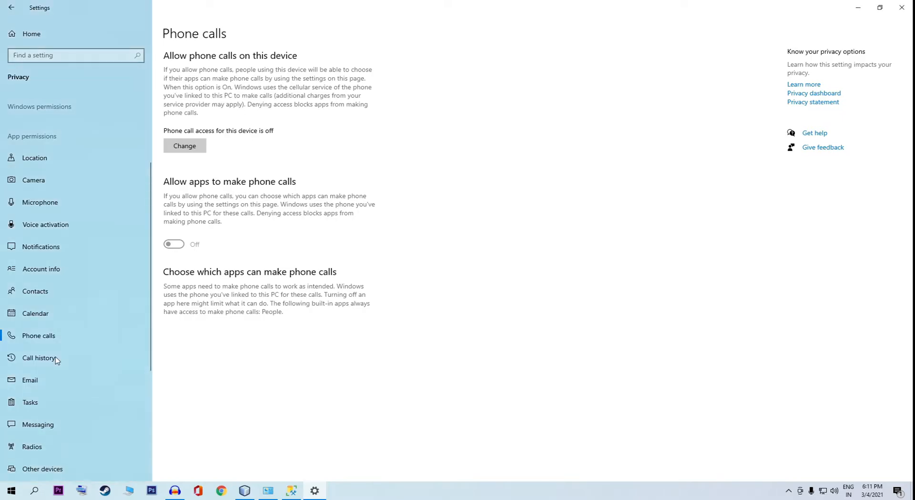
pyautogui.click(192, 150)
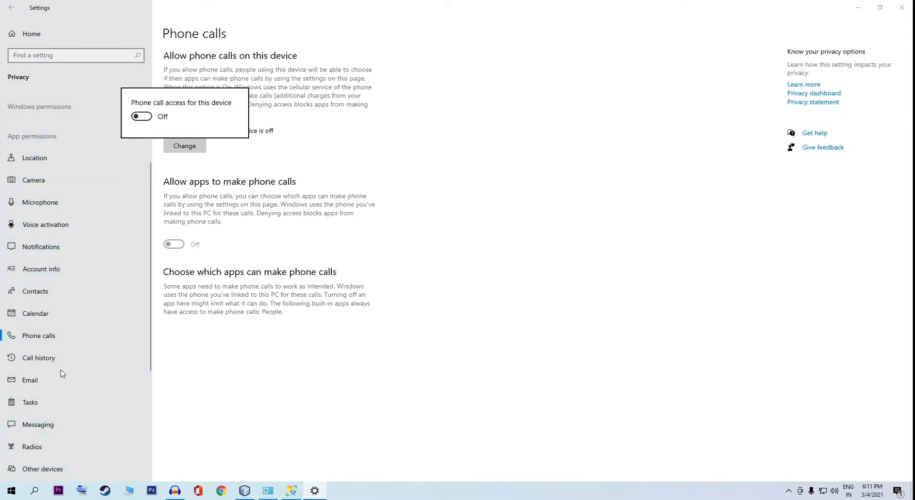
pyautogui.click(86, 403)
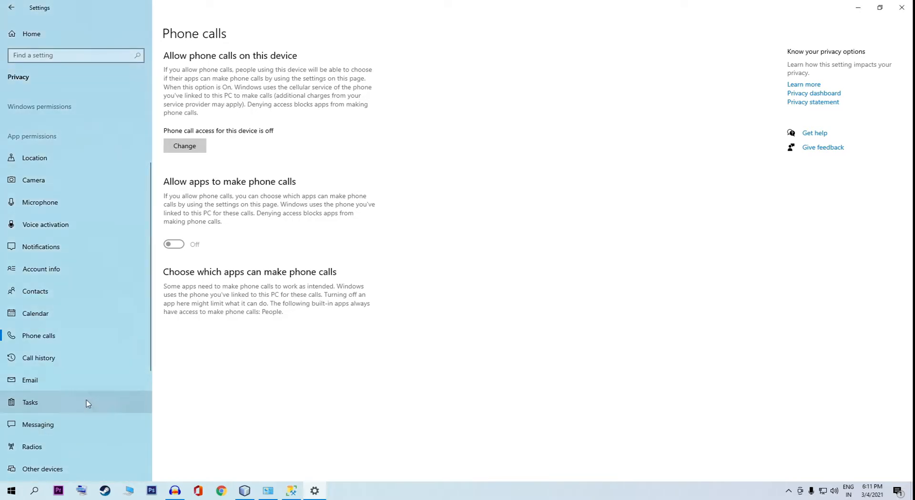
# - Turn off file system access for this device in the File system permissions
pyautogui.scroll(-3, 109, 391)
pyautogui.scroll(-3, 119, 366)
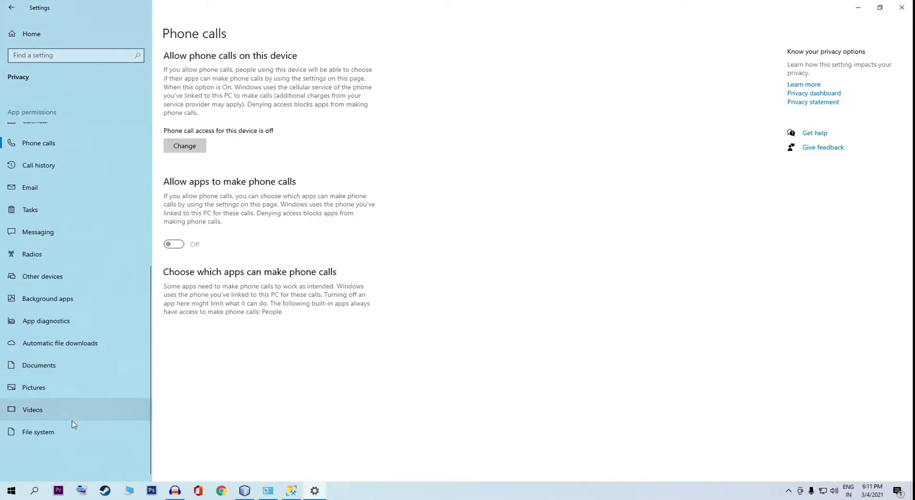
pyautogui.click(65, 433)
pyautogui.click(188, 128)
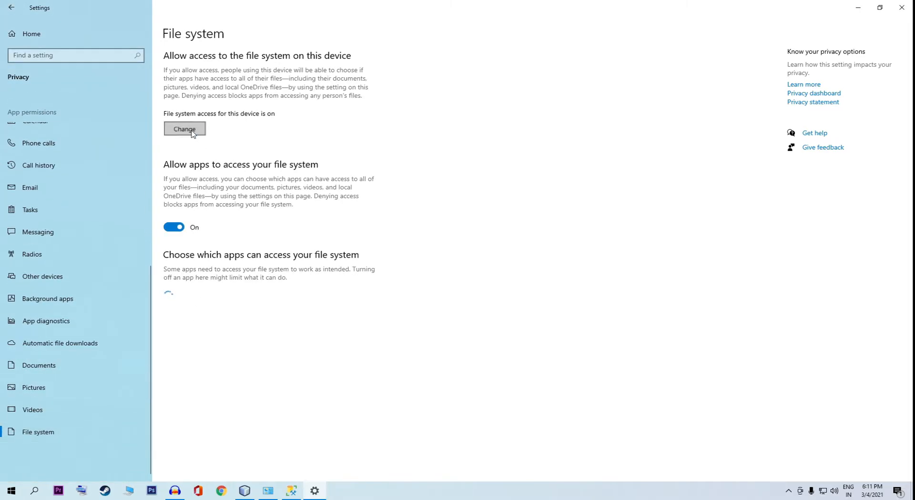
pyautogui.click(144, 99)
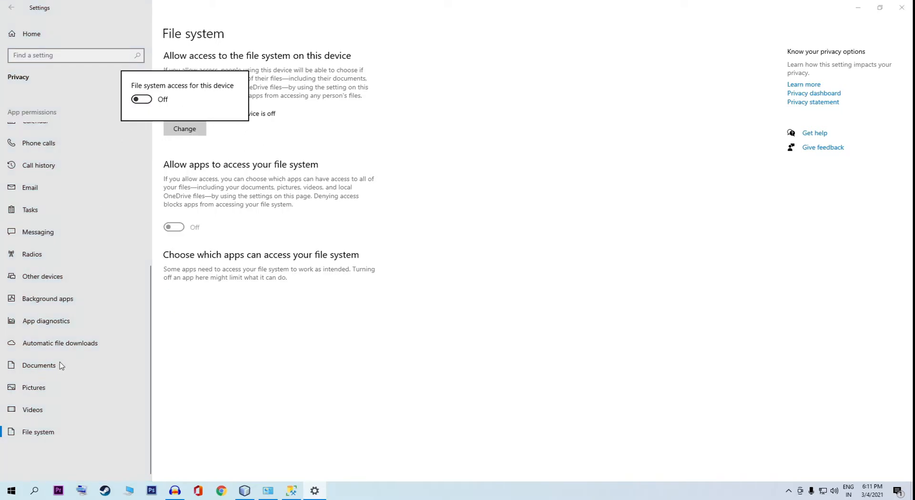
# - Turn off contacts access for this device in the Contacts permissions
pyautogui.scroll(3, 72, 286)
pyautogui.click(82, 217)
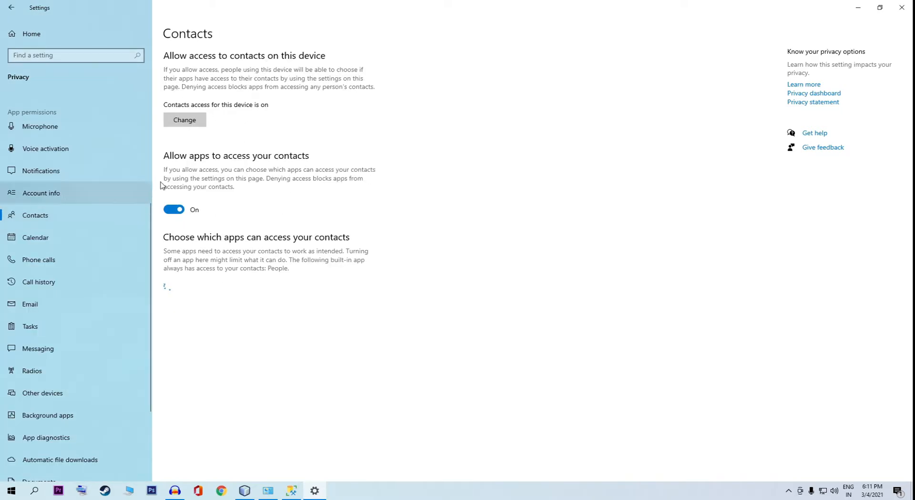
pyautogui.click(185, 120)
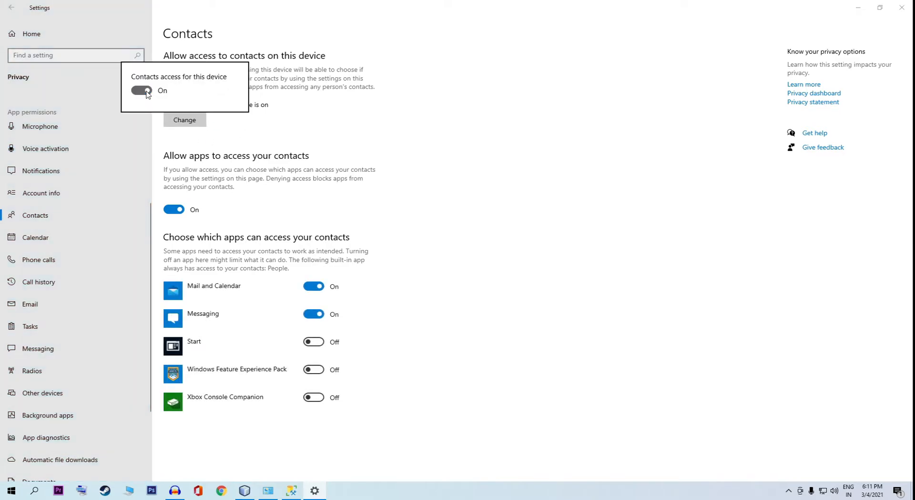
pyautogui.click(147, 92)
pyautogui.click(211, 173)
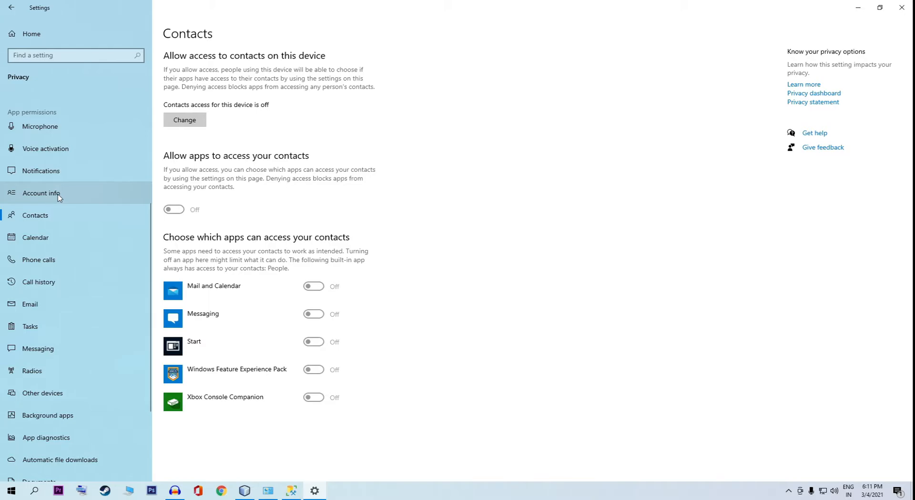
# - Review which apps are allowed to run in the background in the Background apps permissions
pyautogui.click(73, 417)
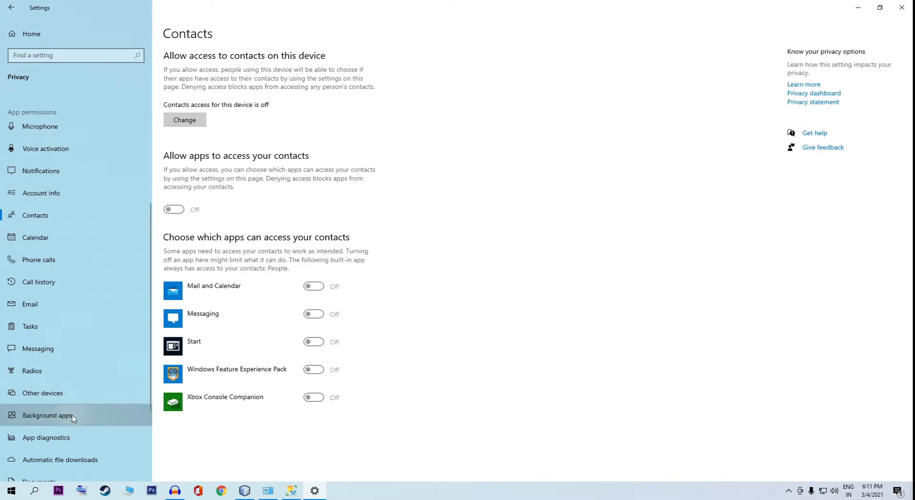
pyautogui.click(71, 417)
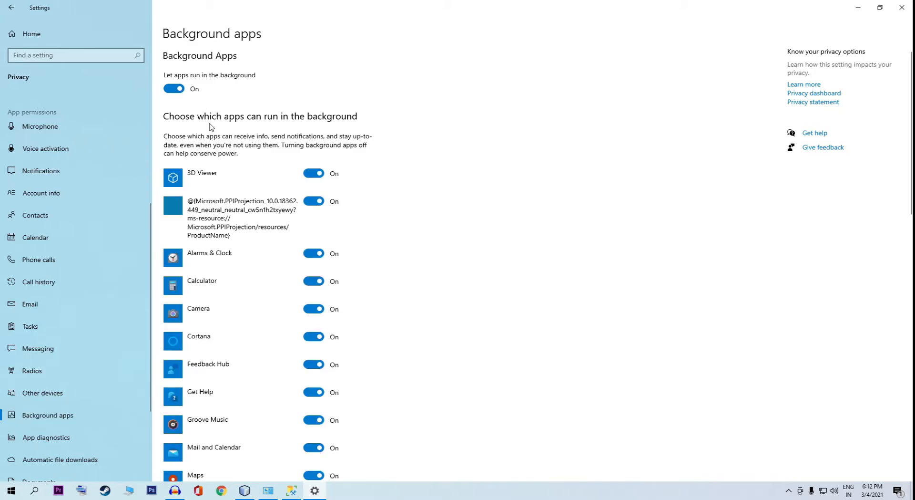
pyautogui.scroll(-5, 246, 258)
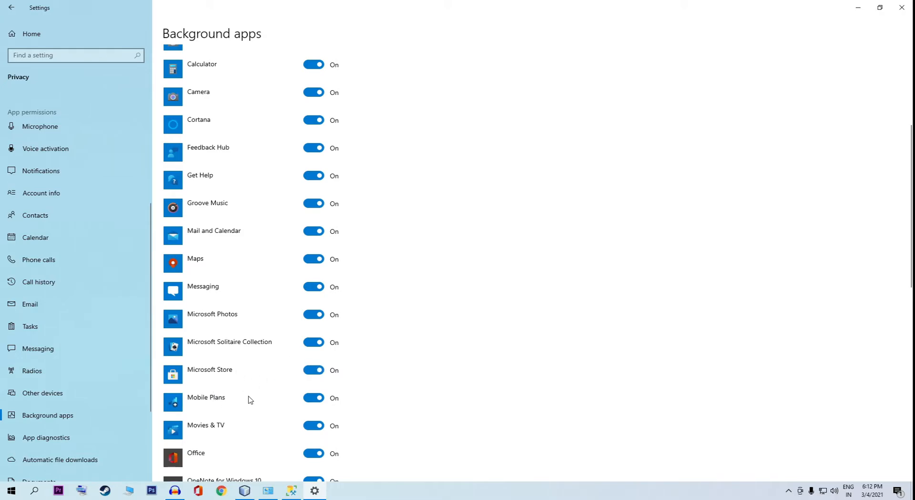
pyautogui.scroll(-3, 252, 399)
pyautogui.scroll(-9, 253, 394)
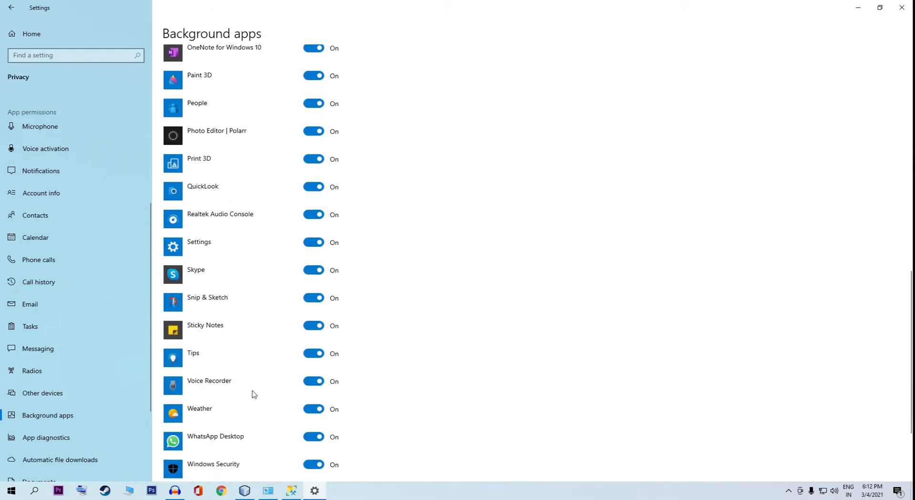
pyautogui.scroll(15, 353, 303)
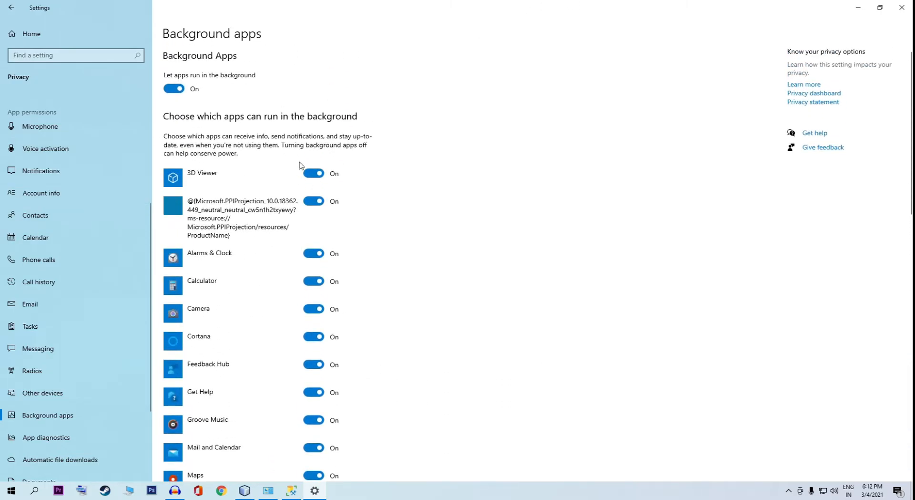
# - Switch the permission for apps to run in the background off and back on, and look through the app list
pyautogui.click(174, 89)
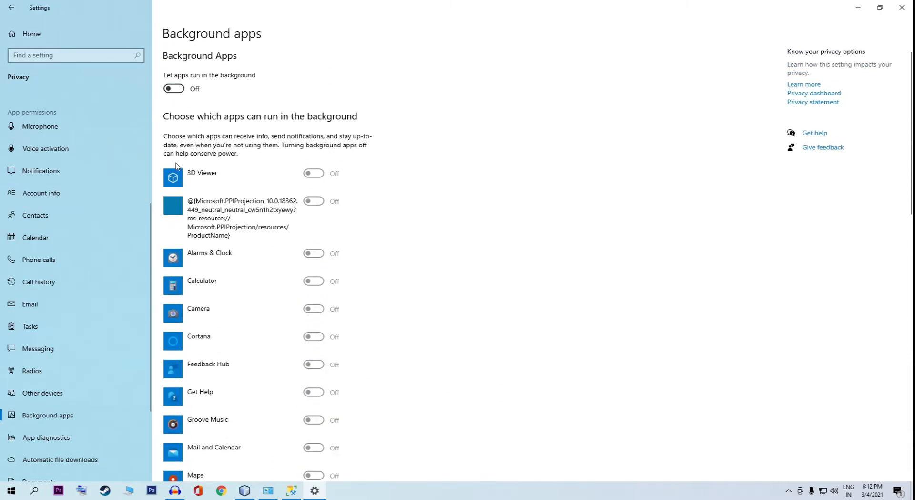
pyautogui.click(174, 89)
pyautogui.scroll(-5, 169, 250)
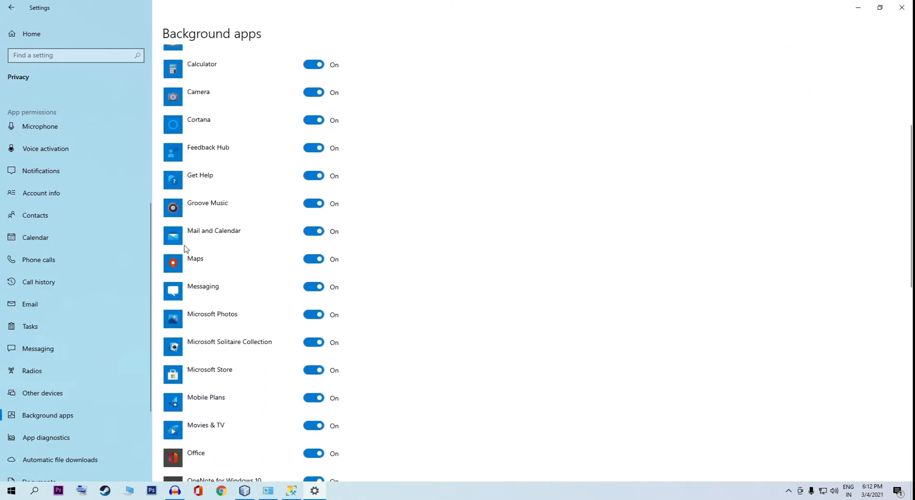
pyautogui.scroll(-1, 52, 319)
pyautogui.scroll(-1, 51, 330)
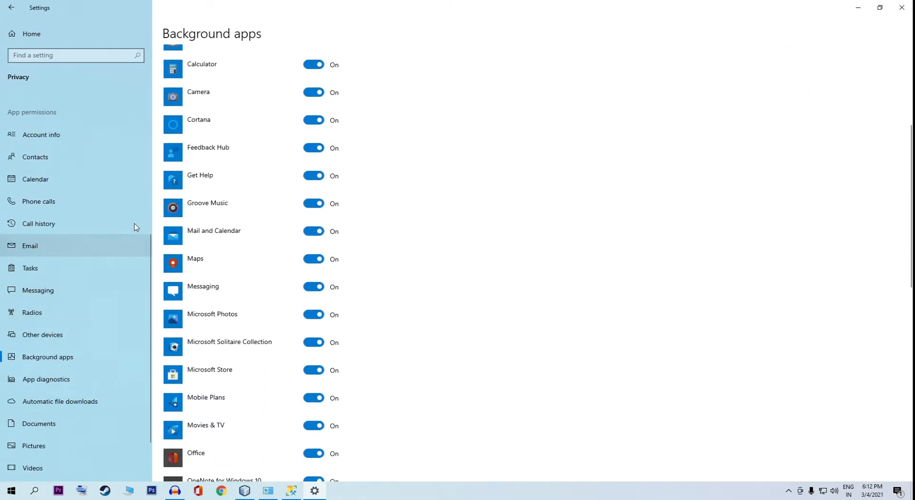
pyautogui.scroll(2, 225, 155)
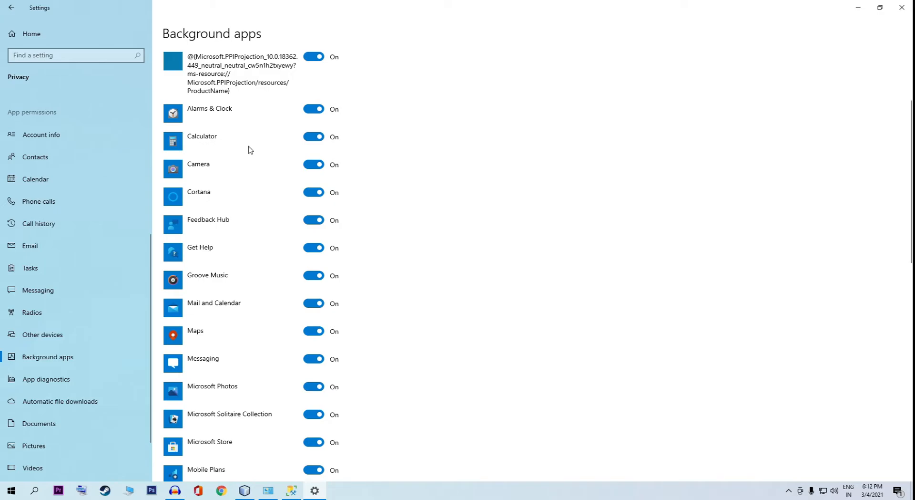
pyautogui.scroll(-2, 53, 210)
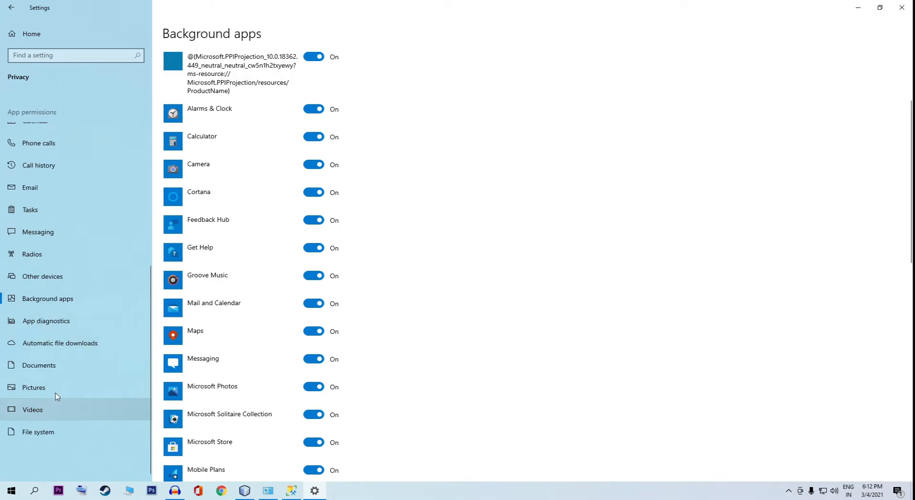
pyautogui.click(3, 493)
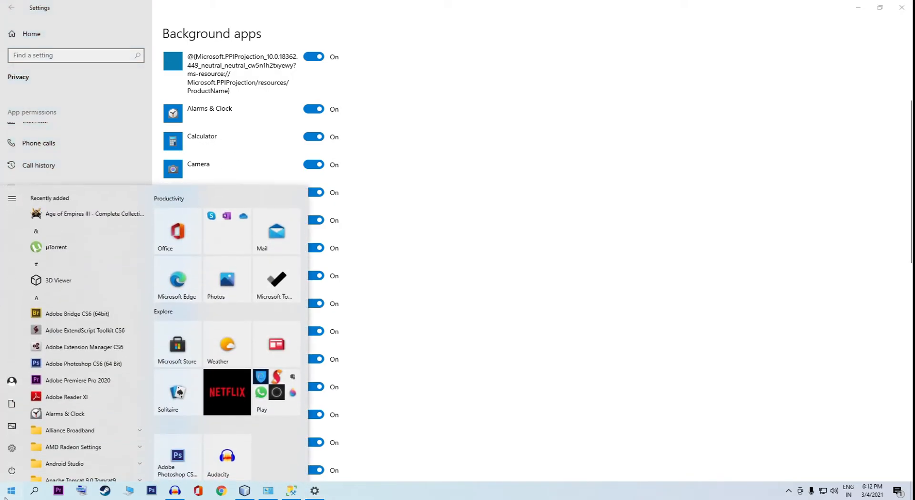
pyautogui.click(43, 491)
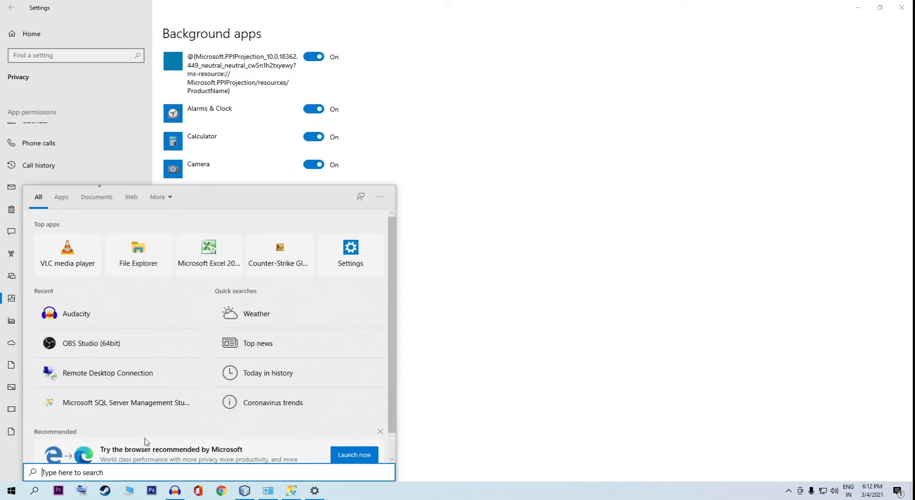
pyautogui.click(613, 240)
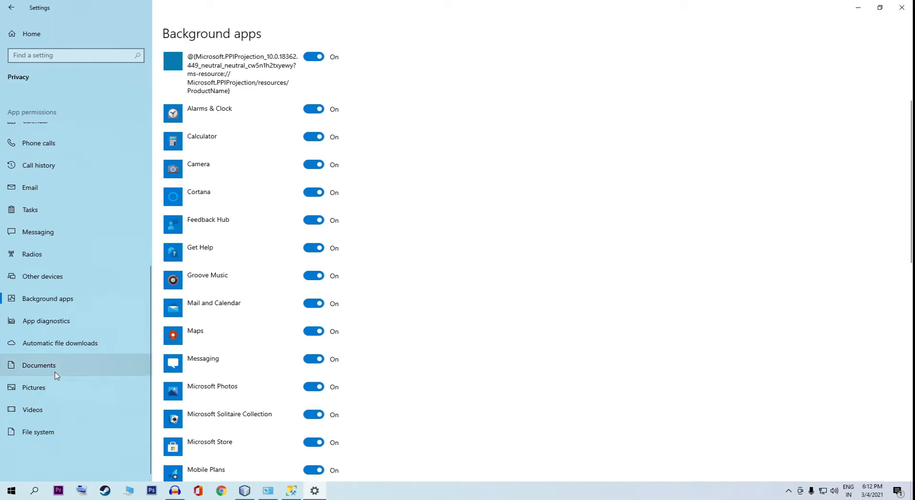
# - Turn off access to control radios on this device in the Radios permissions and close the Settings window
pyautogui.click(48, 257)
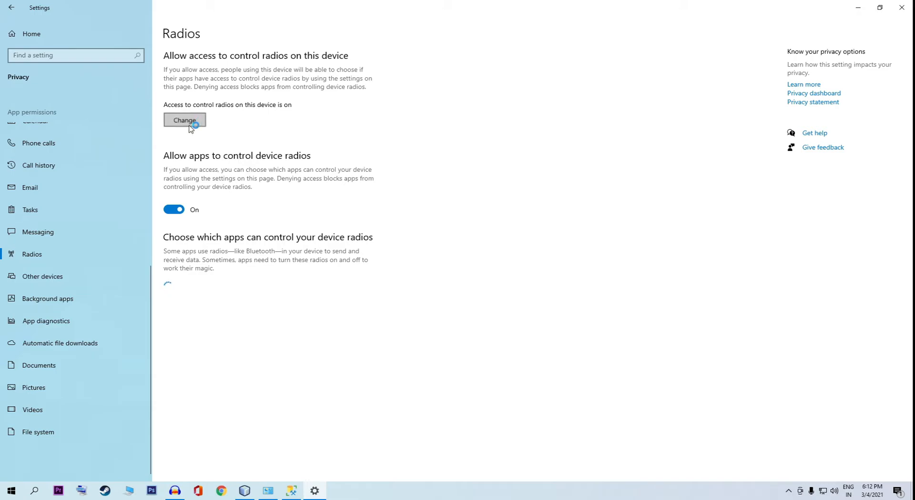
pyautogui.click(143, 94)
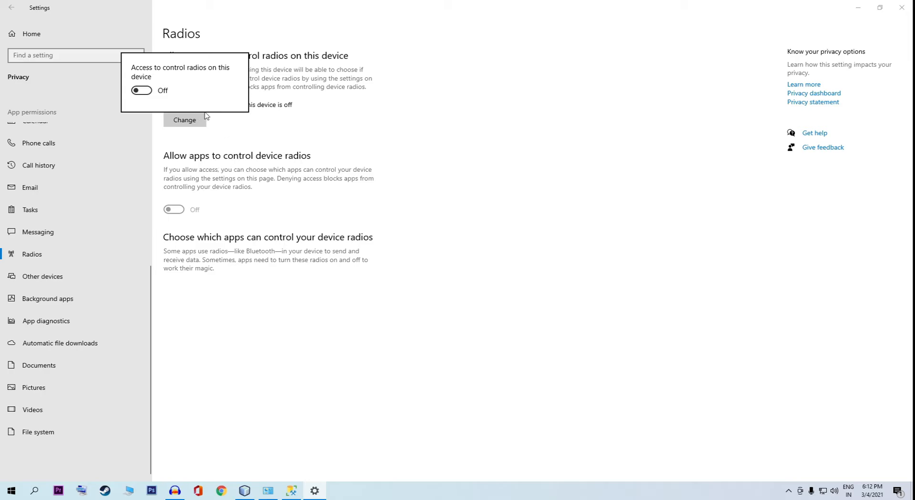
pyautogui.click(233, 121)
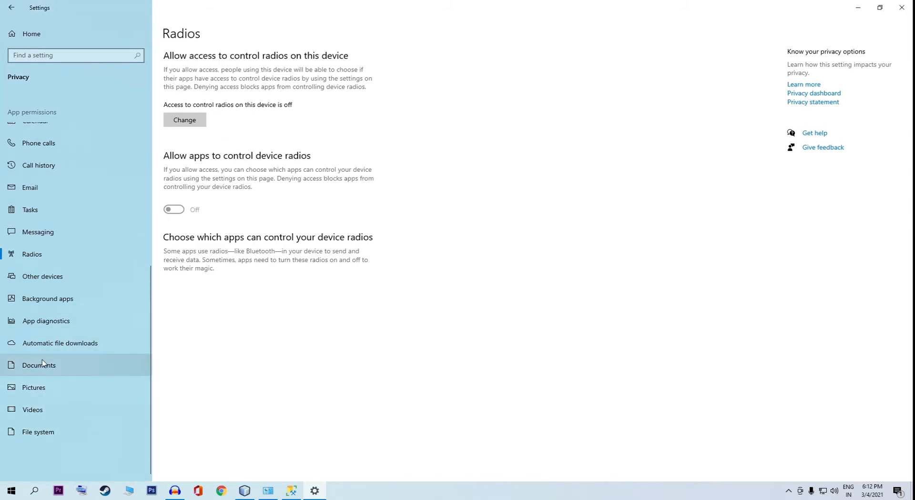
pyautogui.scroll(4, 48, 283)
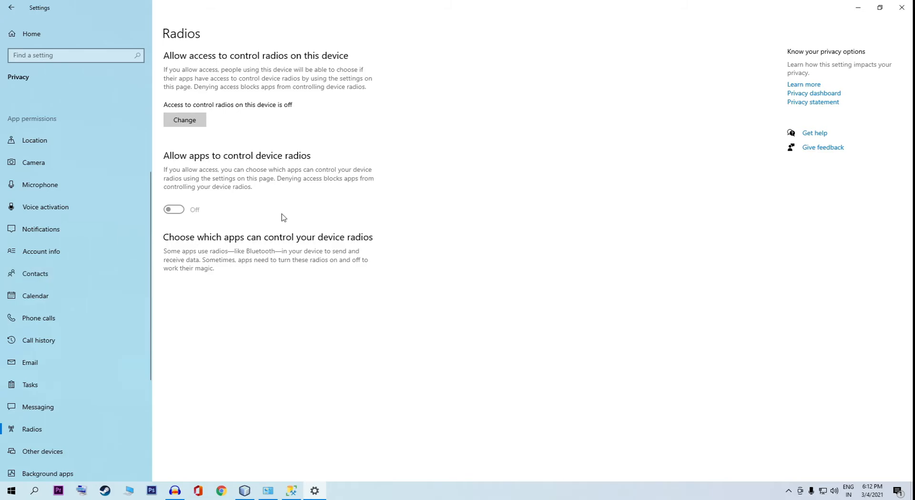
pyautogui.click(911, 2)
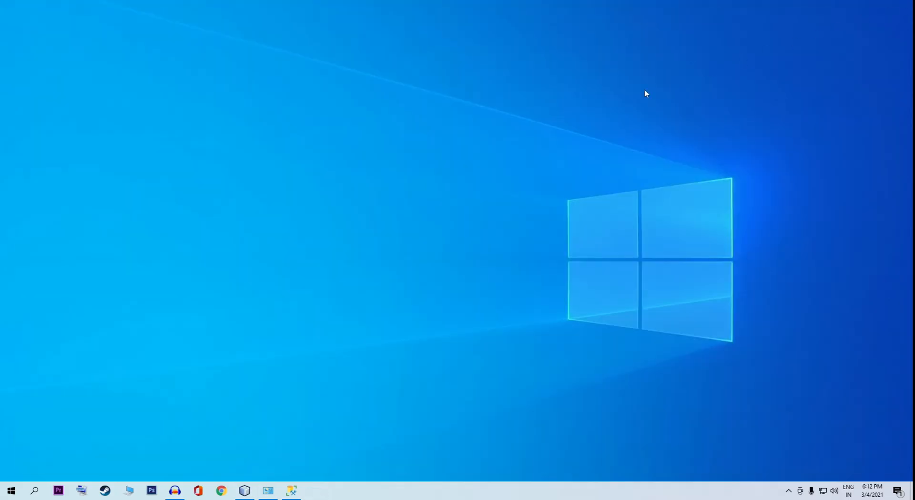